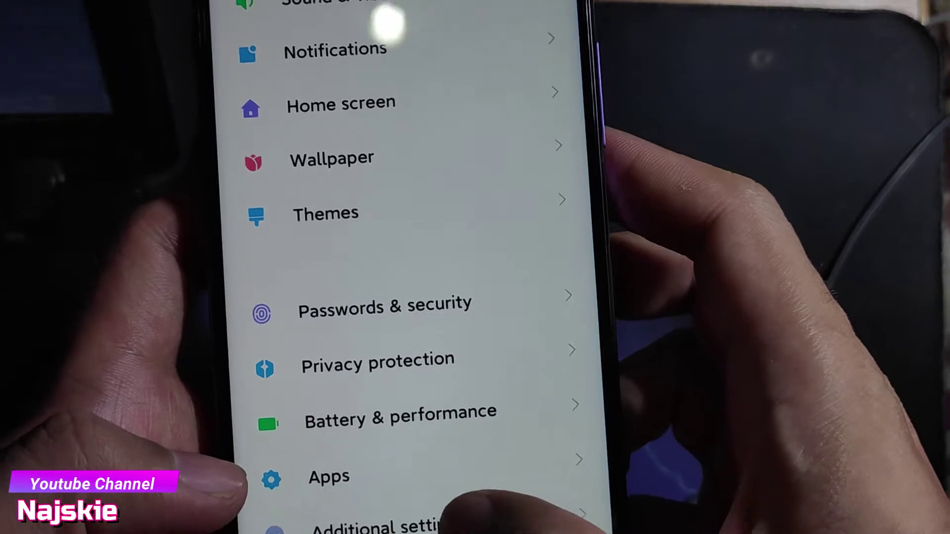
Step: On the phone, go to Additional settings > Developer options and scroll to the USB debugging setting
{"action": "left_click", "coordinate": [382, 528]}
{"action": "scroll", "coordinate": [361, 297], "scroll_direction": "down", "scroll_amount": 2}
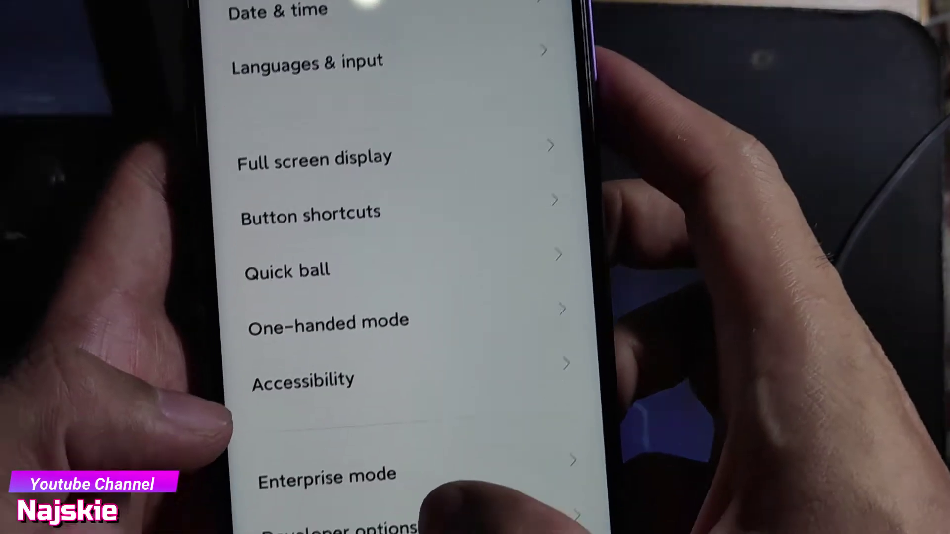
{"action": "left_click", "coordinate": [361, 515]}
{"action": "scroll", "coordinate": [376, 267], "scroll_direction": "down", "scroll_amount": 10}
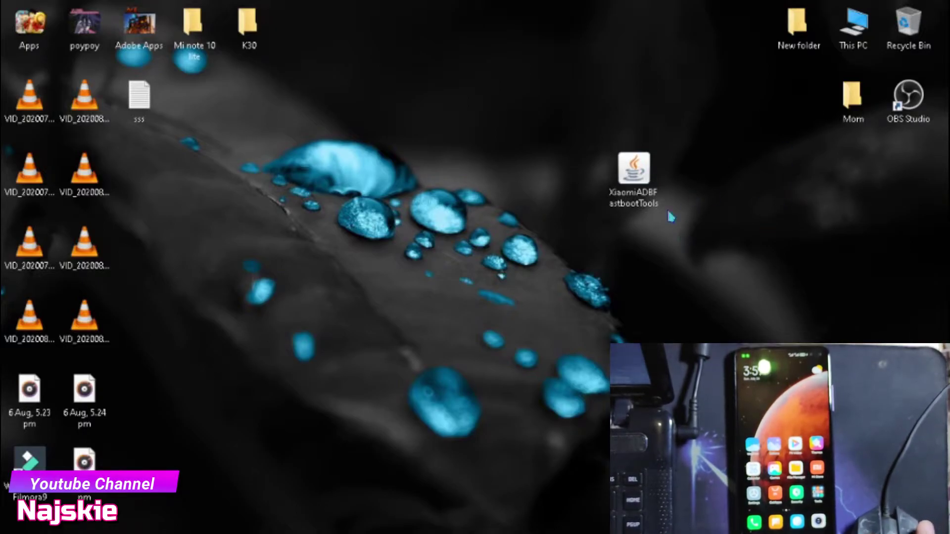
Step: Reposition the XiaomiADBFastbootTools desktop icon and launch it, bringing up the 7.0.3 update notice
{"action": "left_click_drag", "start_coordinate": [632, 178], "coordinate": [578, 253]}
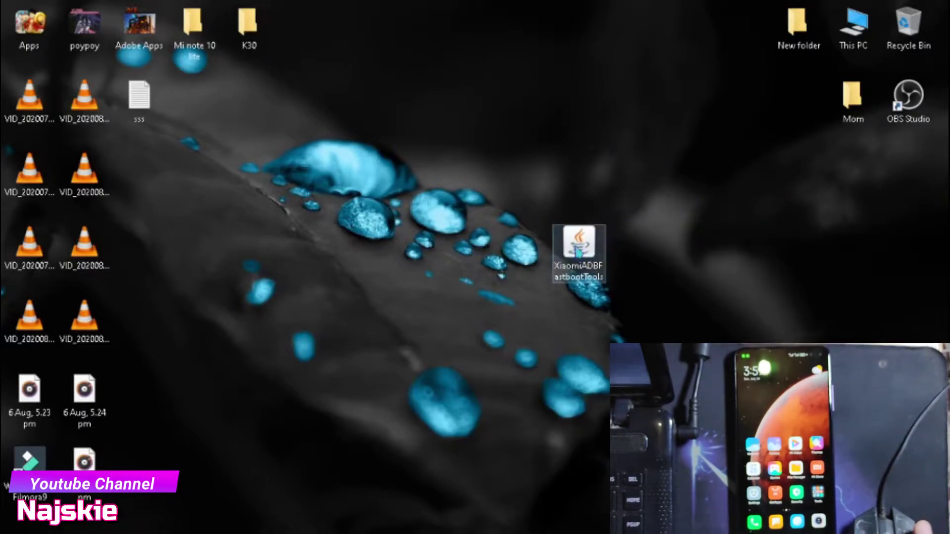
{"action": "left_click", "coordinate": [854, 277]}
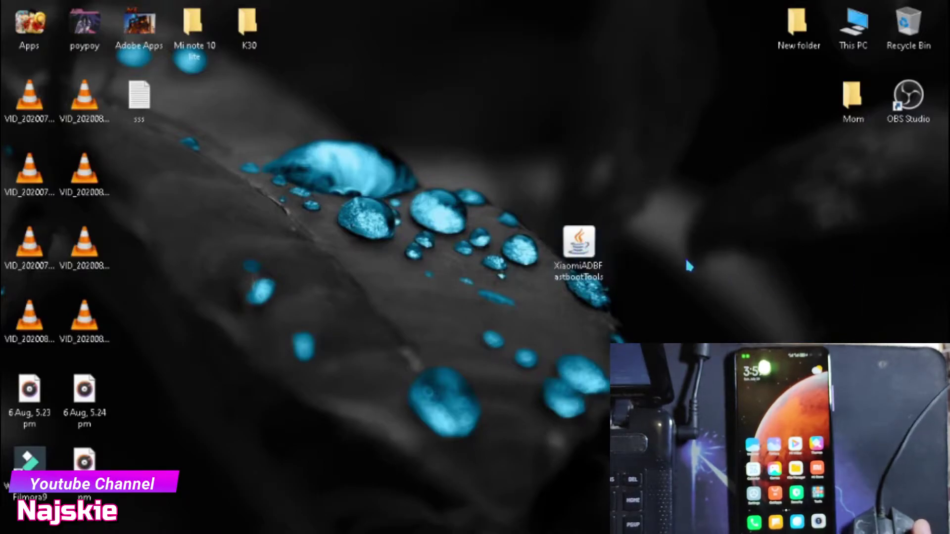
{"action": "double_click", "coordinate": [580, 253]}
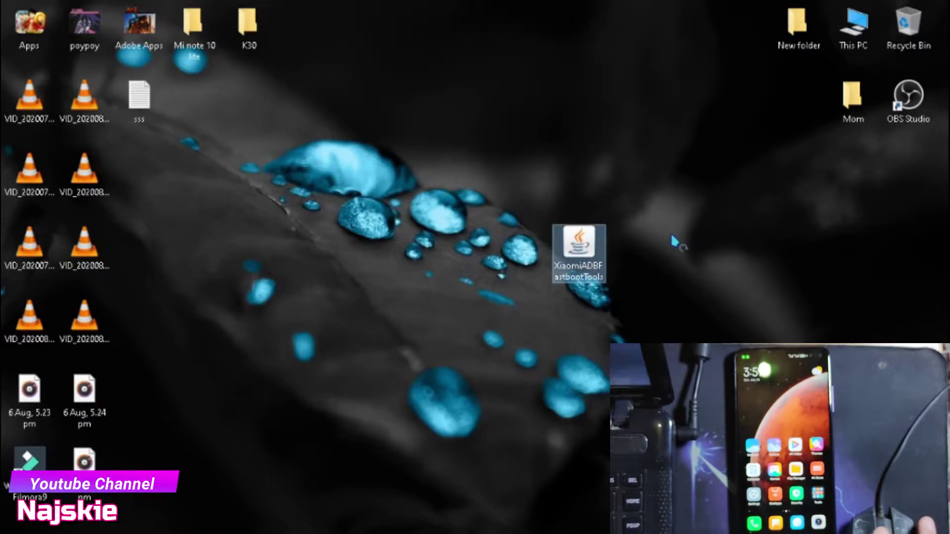
{"action": "left_click", "coordinate": [609, 276]}
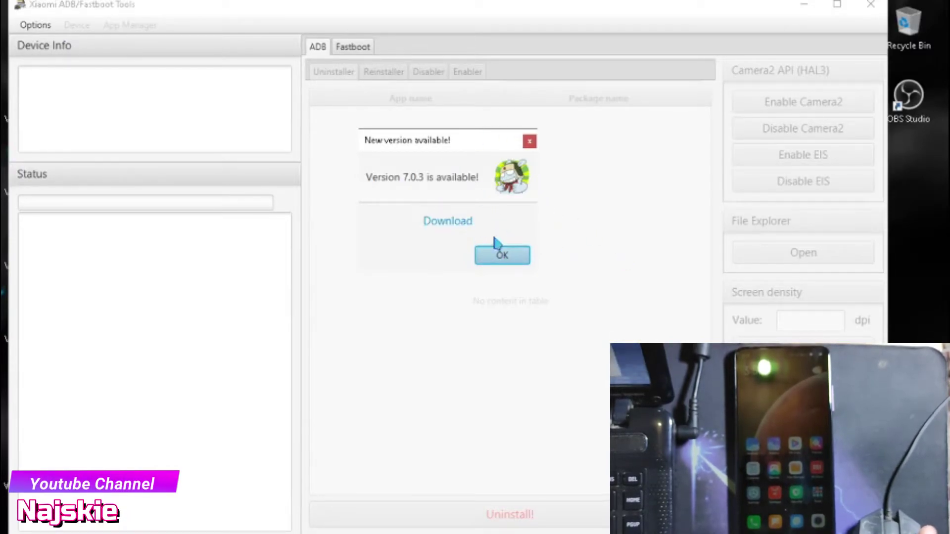
Step: Download the 7.0.3 XiaomiADBFastbootTools.jar from the GitHub release page
{"action": "left_click", "coordinate": [448, 220]}
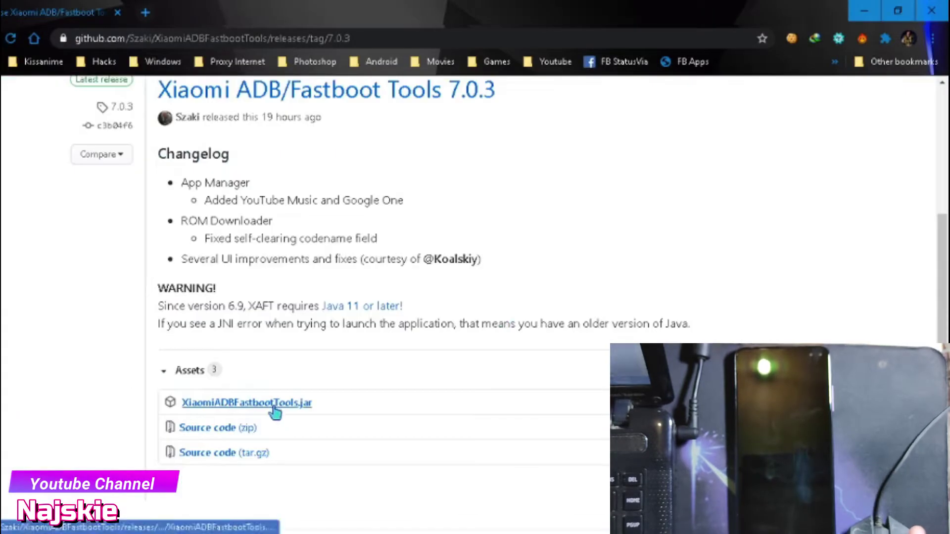
{"action": "left_click", "coordinate": [276, 406]}
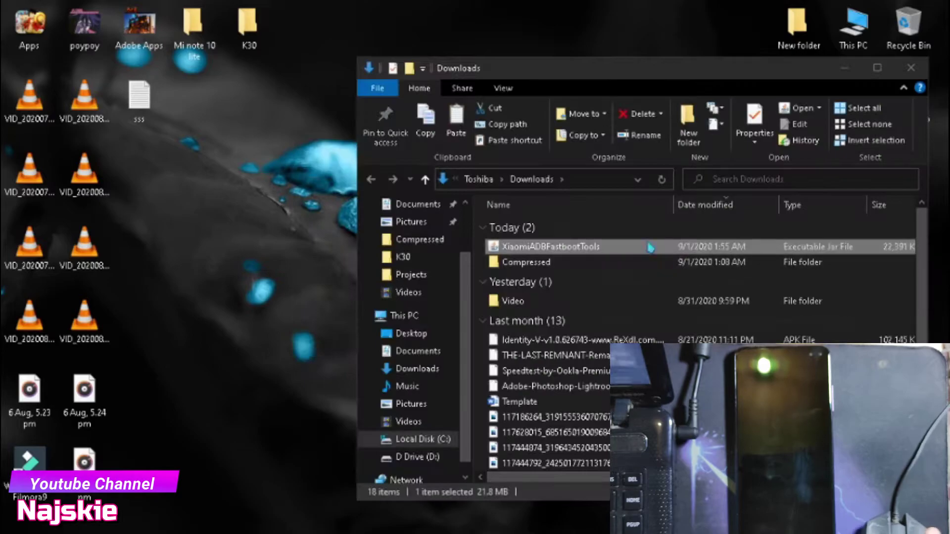
Step: Move XiaomiADBFastbootTools.jar from Downloads onto the desktop and close the Downloads window
{"action": "left_click_drag", "start_coordinate": [562, 248], "coordinate": [524, 241]}
{"action": "left_click", "coordinate": [910, 68]}
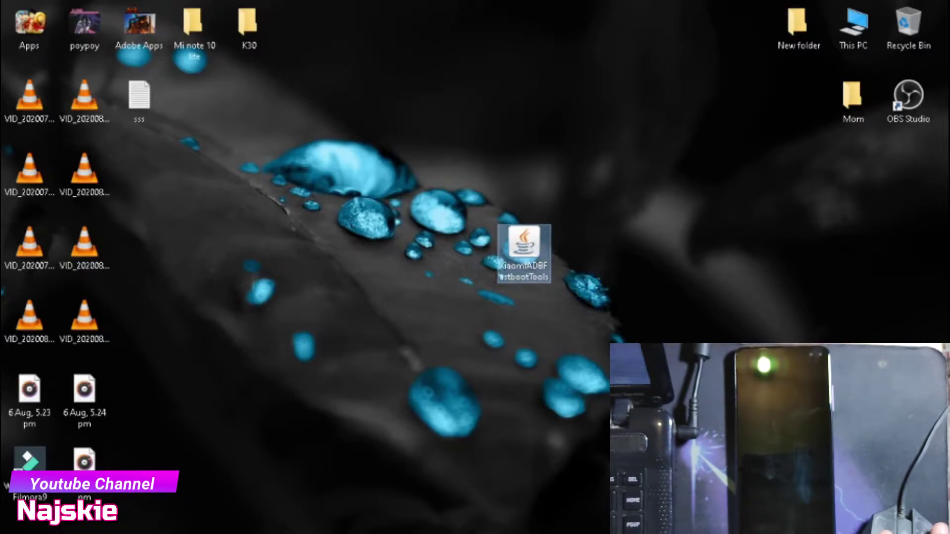
Step: Deselect the desktop icon and move the tool window to the right
{"action": "left_click", "coordinate": [601, 237]}
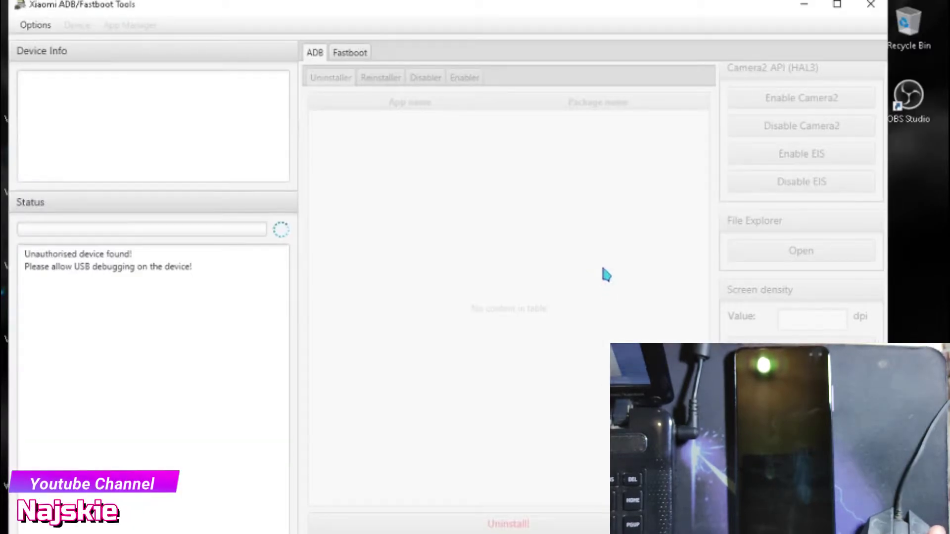
{"action": "left_click_drag", "start_coordinate": [476, 16], "coordinate": [570, 24]}
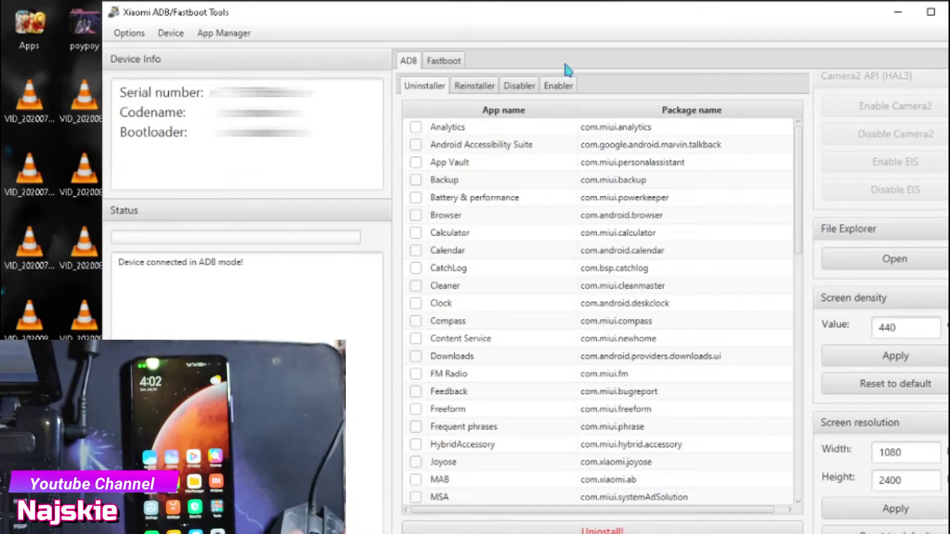
{"action": "left_click_drag", "start_coordinate": [498, 16], "coordinate": [528, 15]}
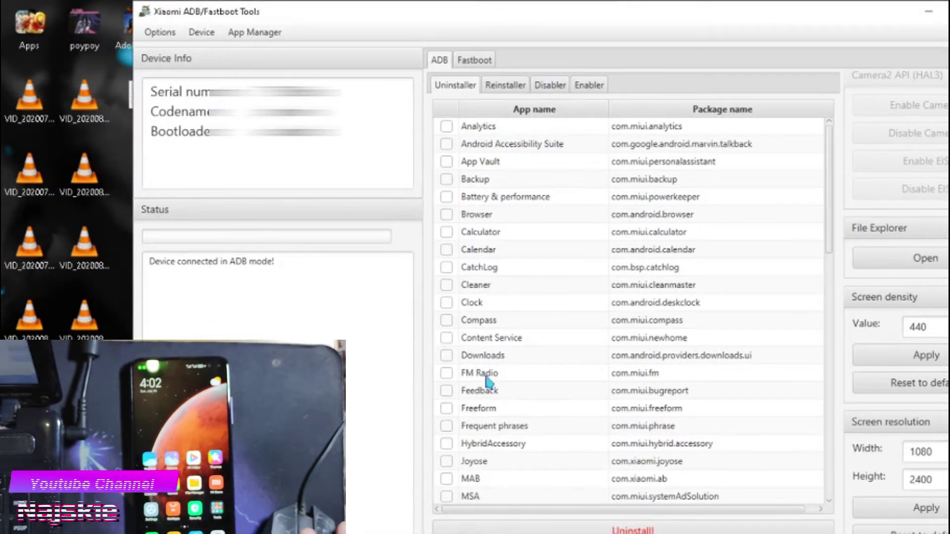
{"action": "scroll", "coordinate": [557, 336], "scroll_direction": "down", "scroll_amount": 1}
{"action": "scroll", "coordinate": [528, 205], "scroll_direction": "down", "scroll_amount": 13}
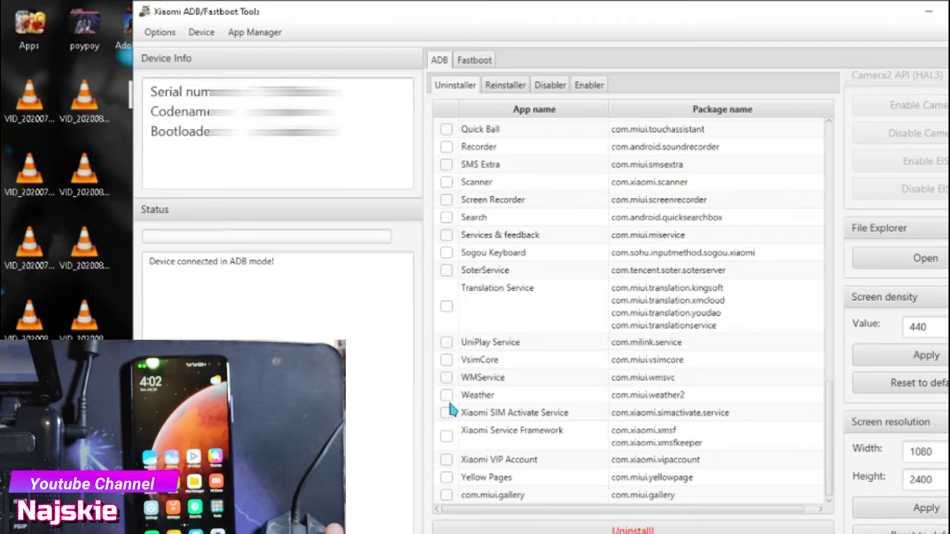
Step: Tick Xiaomi VIP Account, NextPay and Mi Credit for removal in the Uninstaller list
{"action": "left_click", "coordinate": [447, 461]}
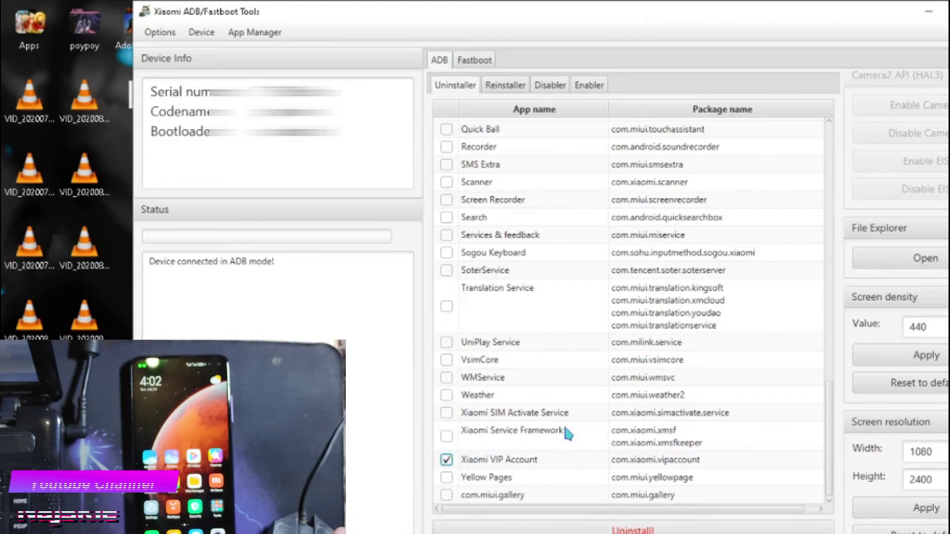
{"action": "scroll", "coordinate": [548, 390], "scroll_direction": "up", "scroll_amount": 3}
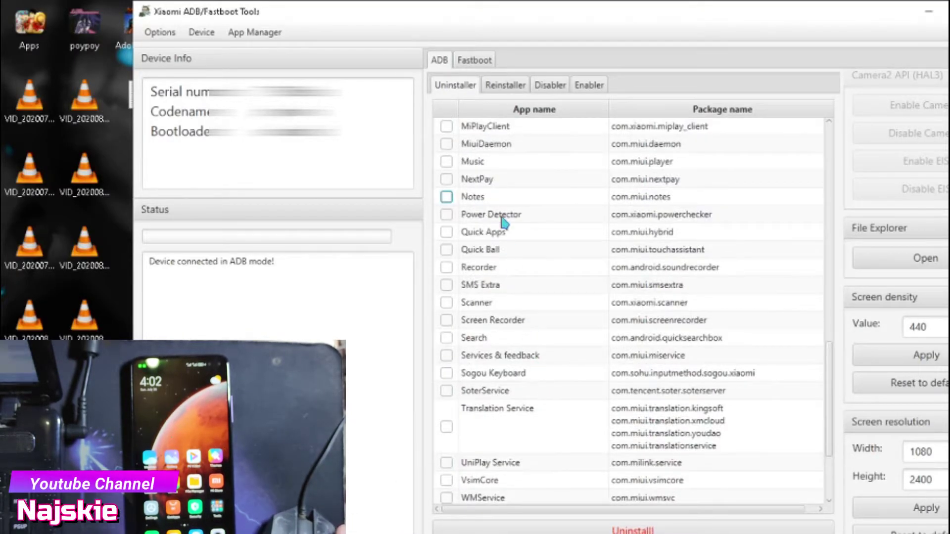
{"action": "left_click", "coordinate": [445, 178]}
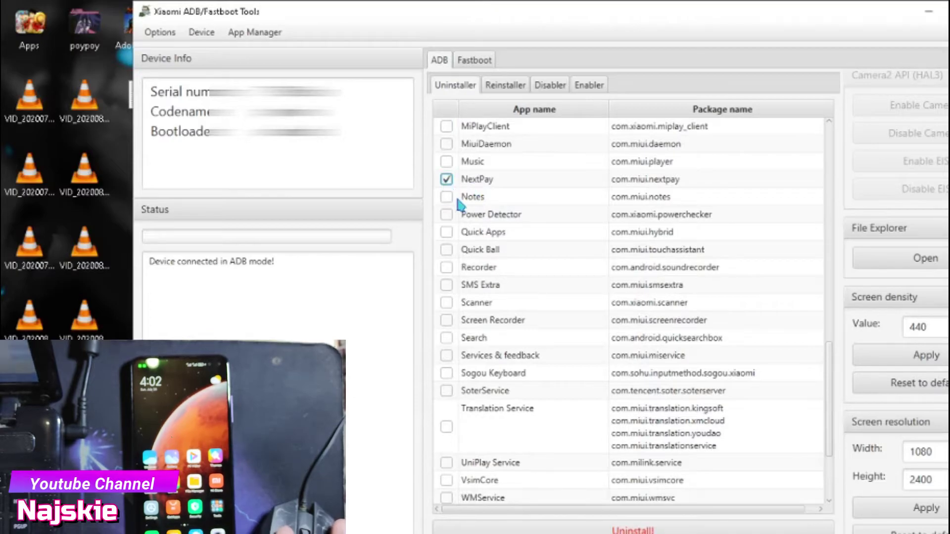
{"action": "scroll", "coordinate": [497, 233], "scroll_direction": "up", "scroll_amount": 1}
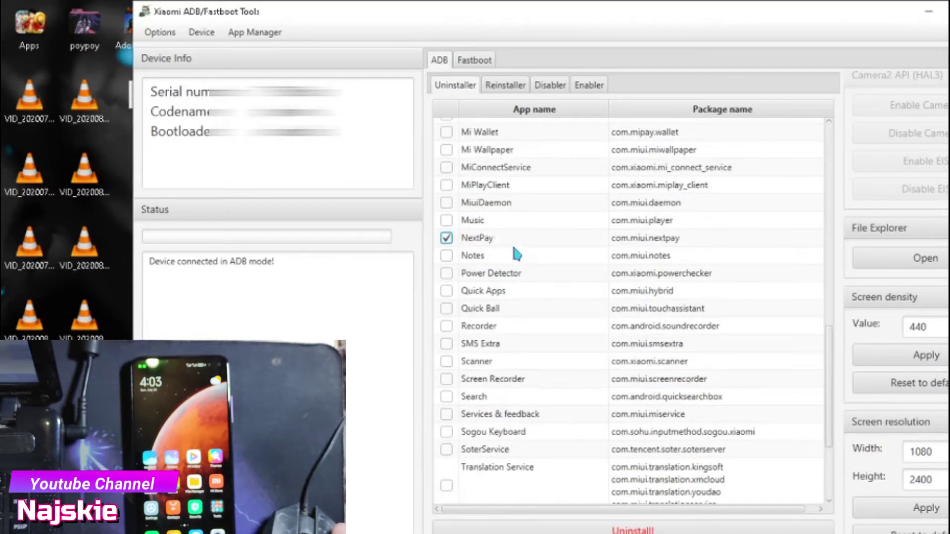
{"action": "scroll", "coordinate": [514, 253], "scroll_direction": "up", "scroll_amount": 2}
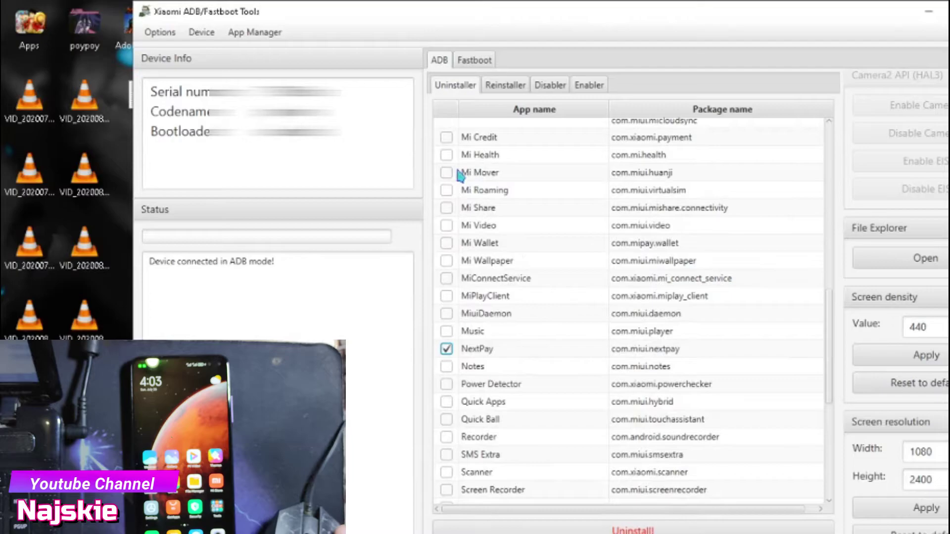
{"action": "left_click", "coordinate": [446, 137]}
Step: Locate Mi Wallet in the Uninstaller list and tick it as well
{"action": "scroll", "coordinate": [504, 185], "scroll_direction": "up", "scroll_amount": 2}
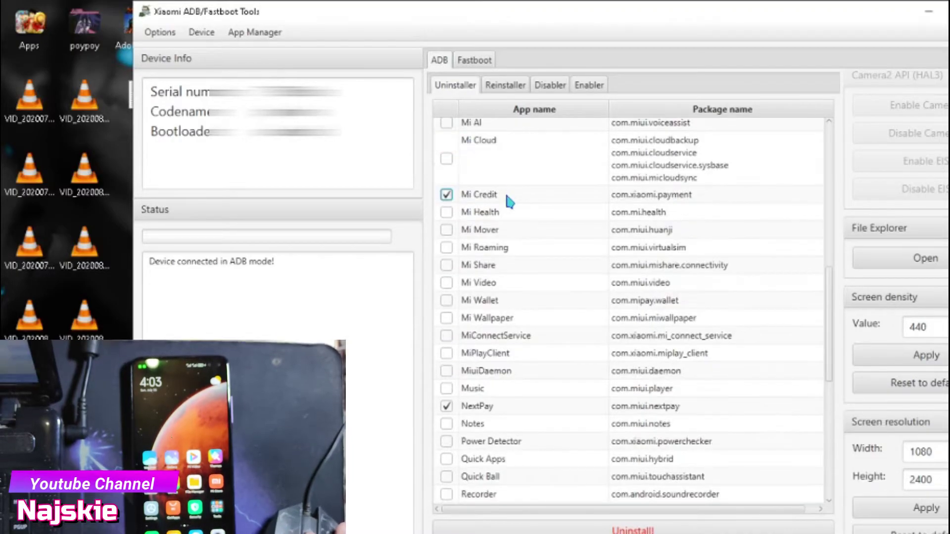
{"action": "scroll", "coordinate": [507, 208], "scroll_direction": "up", "scroll_amount": 1}
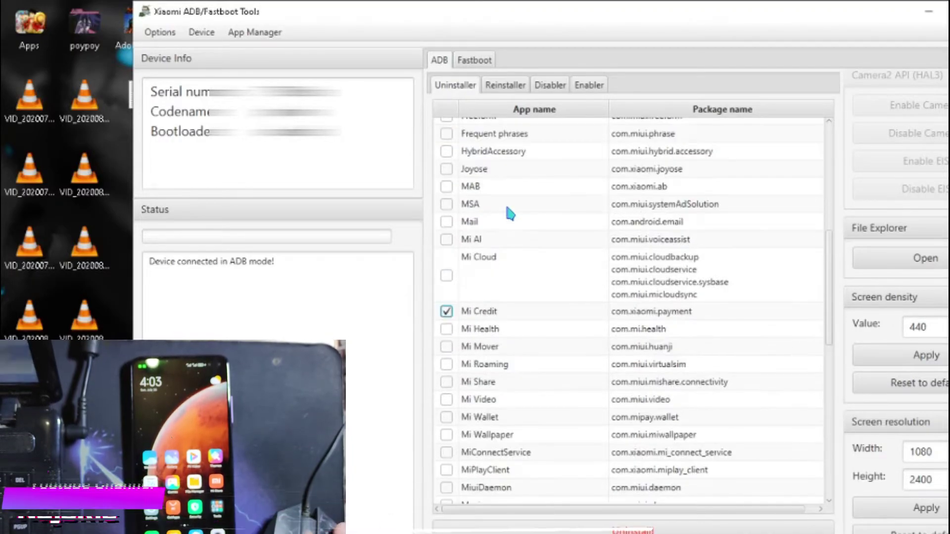
{"action": "scroll", "coordinate": [504, 213], "scroll_direction": "down", "scroll_amount": 1}
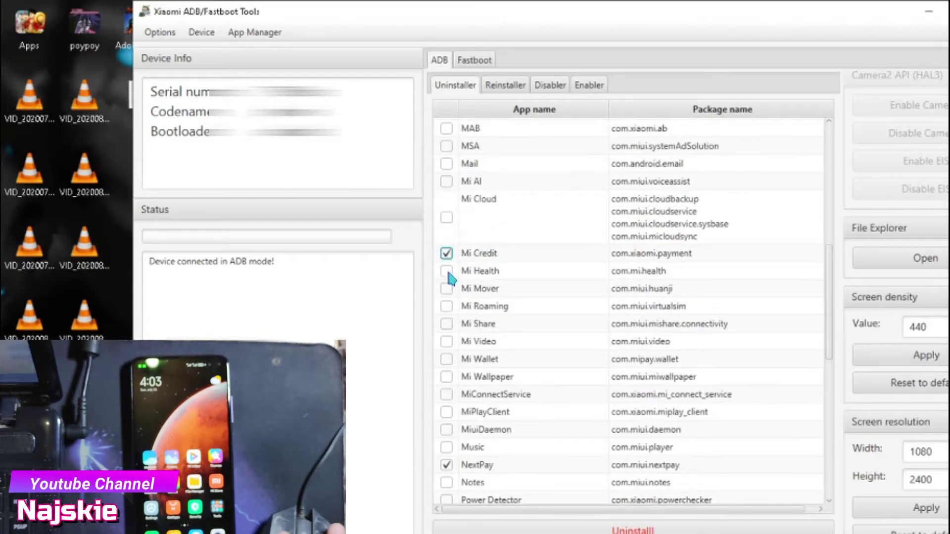
{"action": "scroll", "coordinate": [482, 275], "scroll_direction": "up", "scroll_amount": 5}
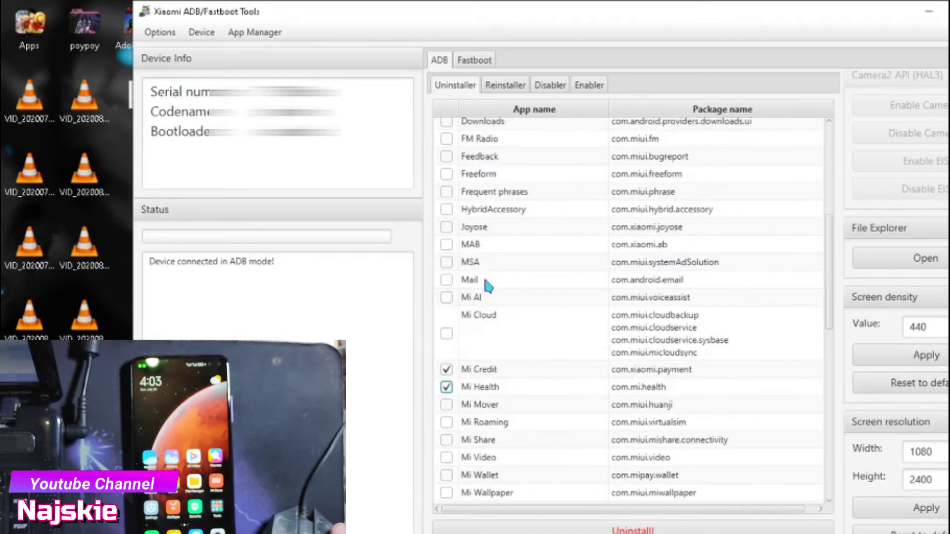
{"action": "scroll", "coordinate": [485, 281], "scroll_direction": "up", "scroll_amount": 1}
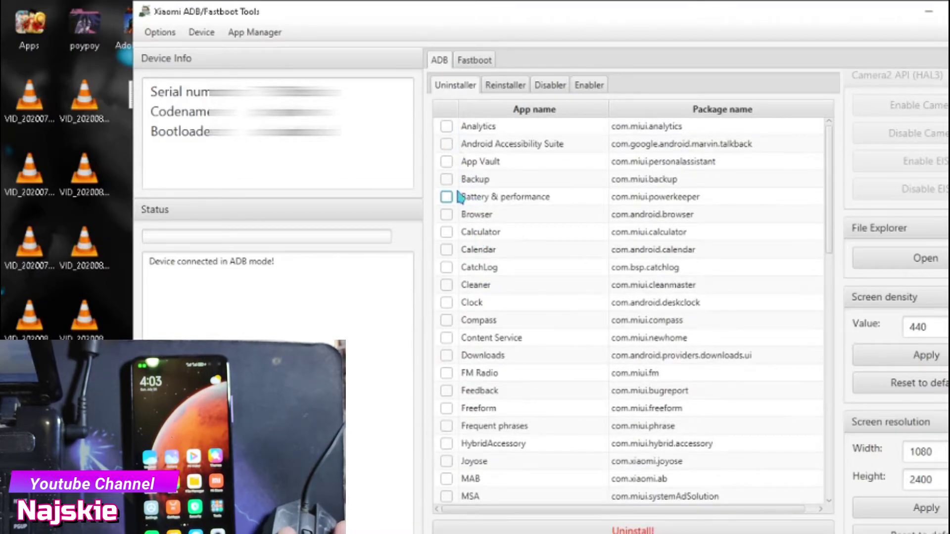
{"action": "scroll", "coordinate": [461, 324], "scroll_direction": "down", "scroll_amount": 3}
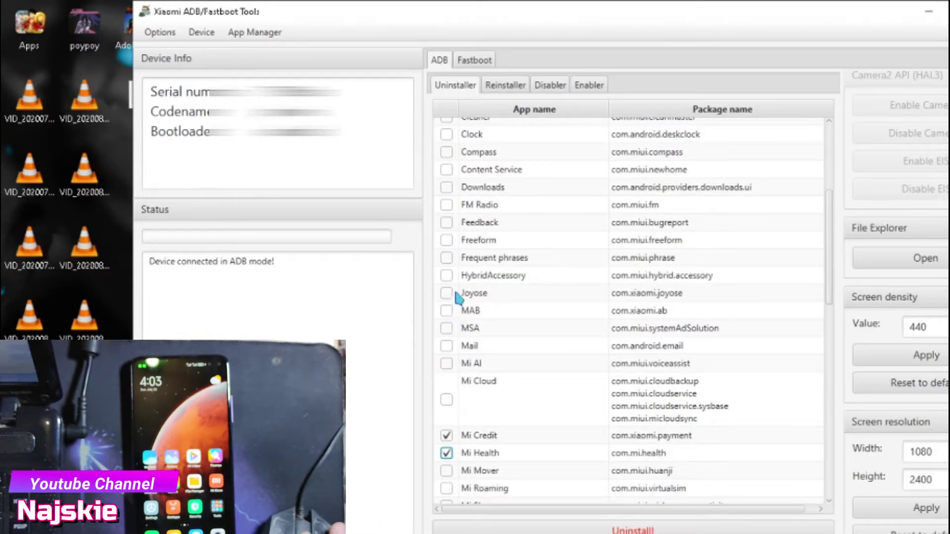
{"action": "scroll", "coordinate": [456, 297], "scroll_direction": "down", "scroll_amount": 1}
{"action": "scroll", "coordinate": [457, 299], "scroll_direction": "down", "scroll_amount": 4}
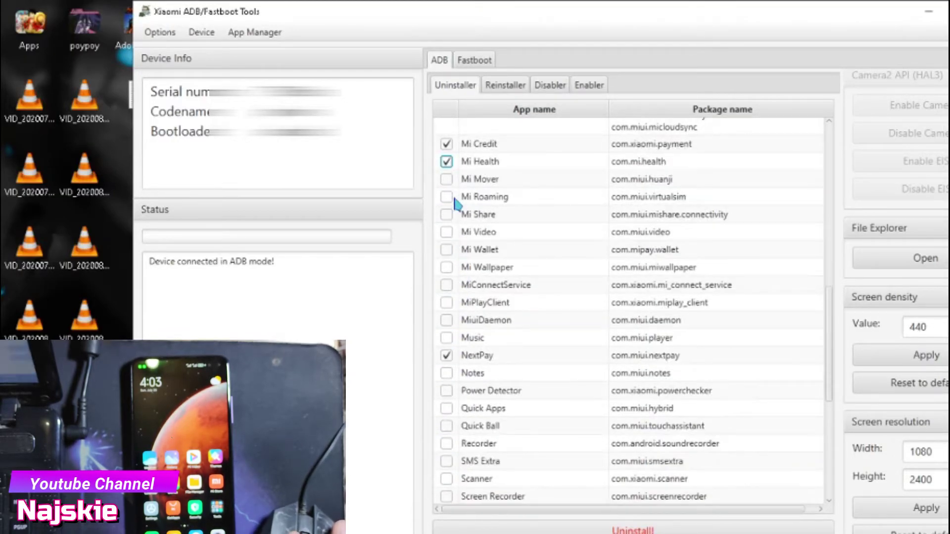
{"action": "left_click", "coordinate": [447, 251]}
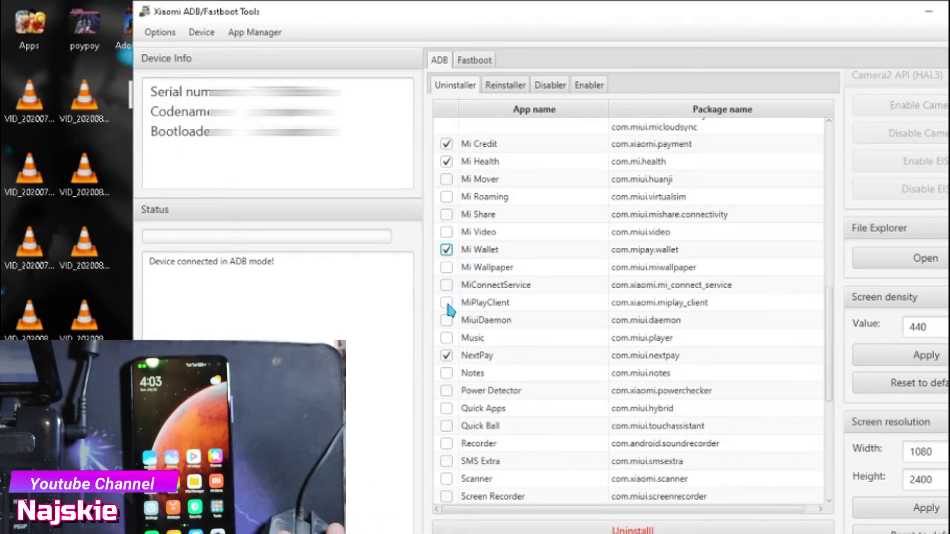
{"action": "scroll", "coordinate": [449, 325], "scroll_direction": "down", "scroll_amount": 1}
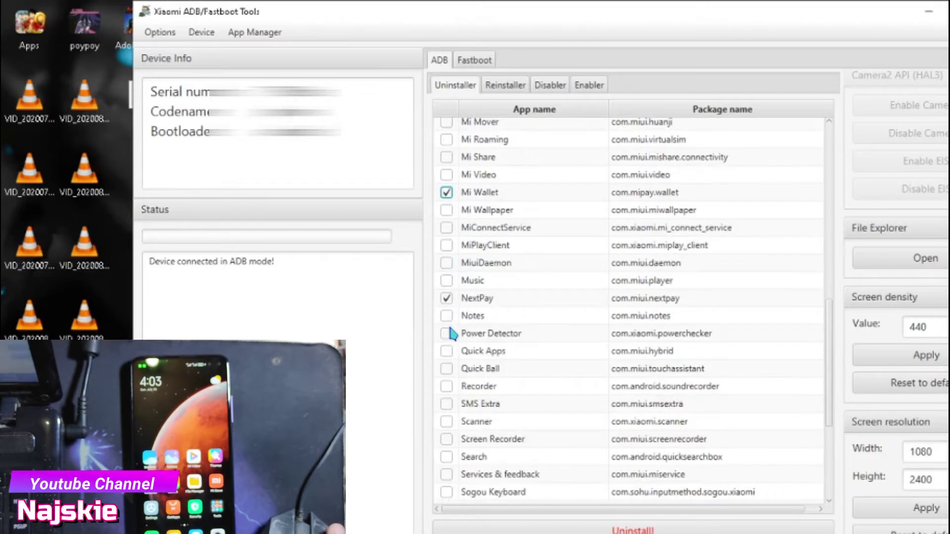
{"action": "scroll", "coordinate": [451, 337], "scroll_direction": "down", "scroll_amount": 1}
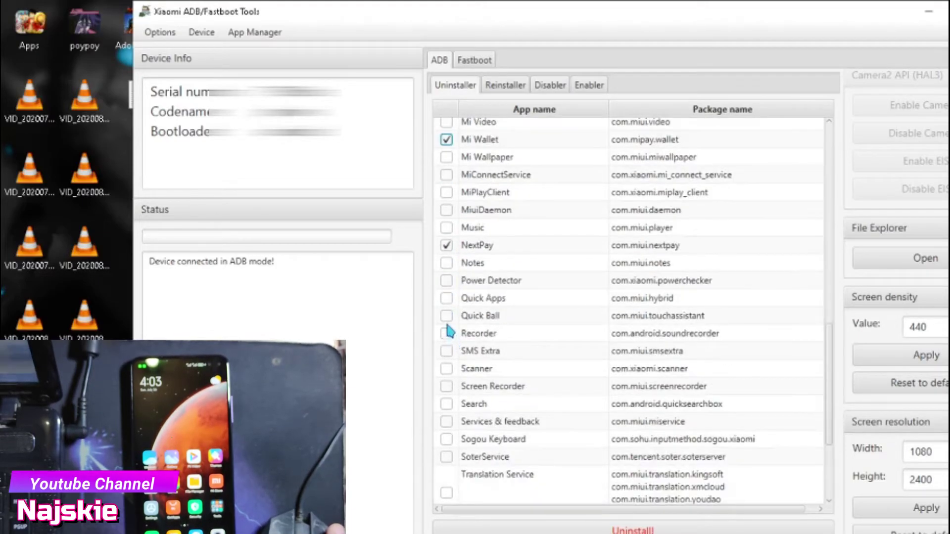
{"action": "scroll", "coordinate": [450, 327], "scroll_direction": "down", "scroll_amount": 1}
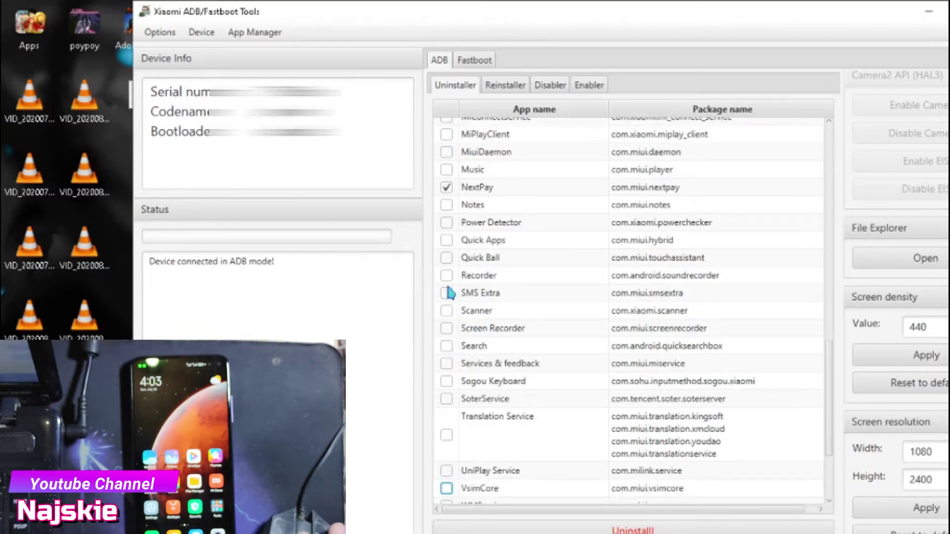
{"action": "scroll", "coordinate": [442, 376], "scroll_direction": "down", "scroll_amount": 1}
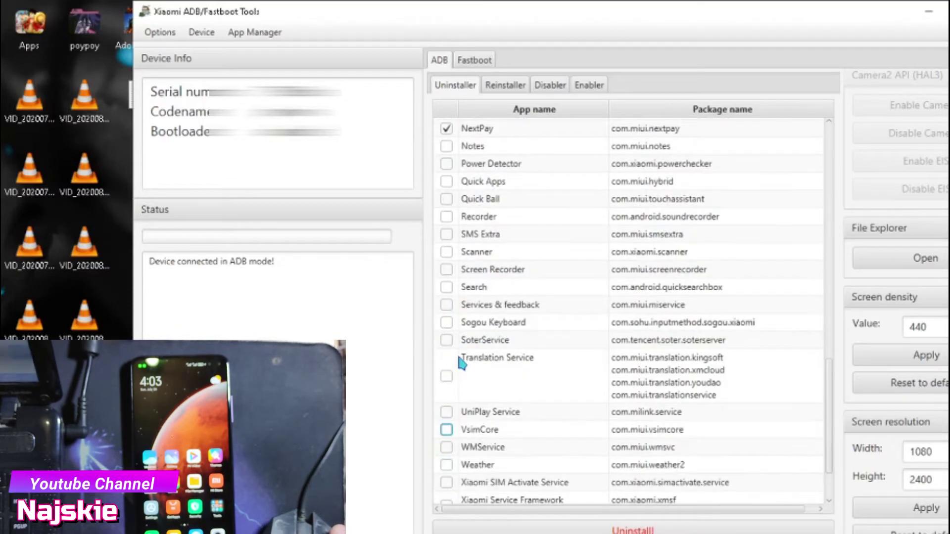
{"action": "scroll", "coordinate": [451, 355], "scroll_direction": "down", "scroll_amount": 1}
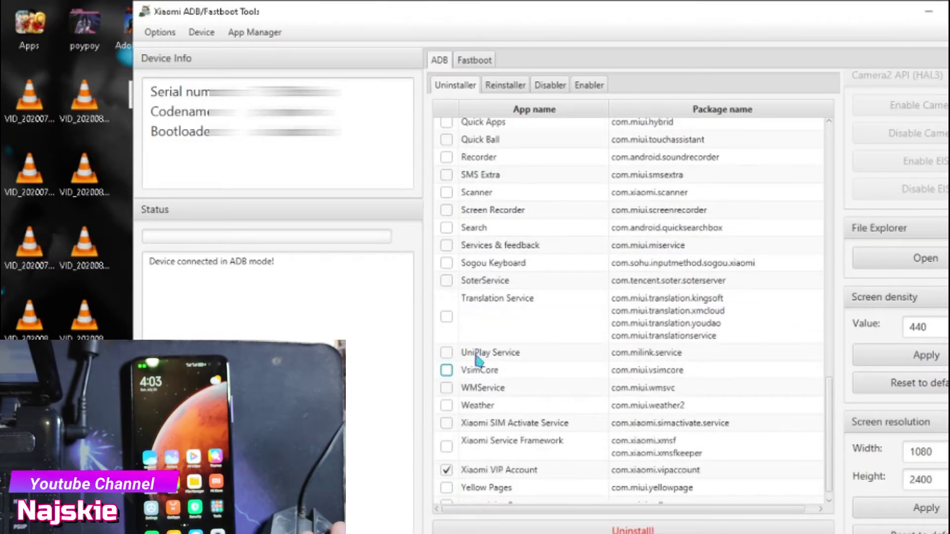
{"action": "scroll", "coordinate": [475, 347], "scroll_direction": "down", "scroll_amount": 1}
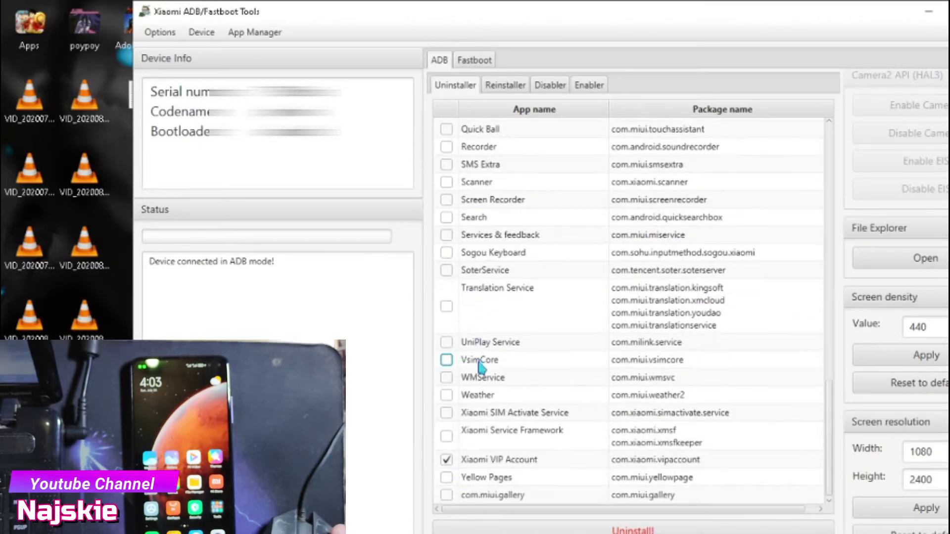
Step: Run Uninstall! on the ticked apps and confirm with Yes
{"action": "left_click", "coordinate": [623, 530]}
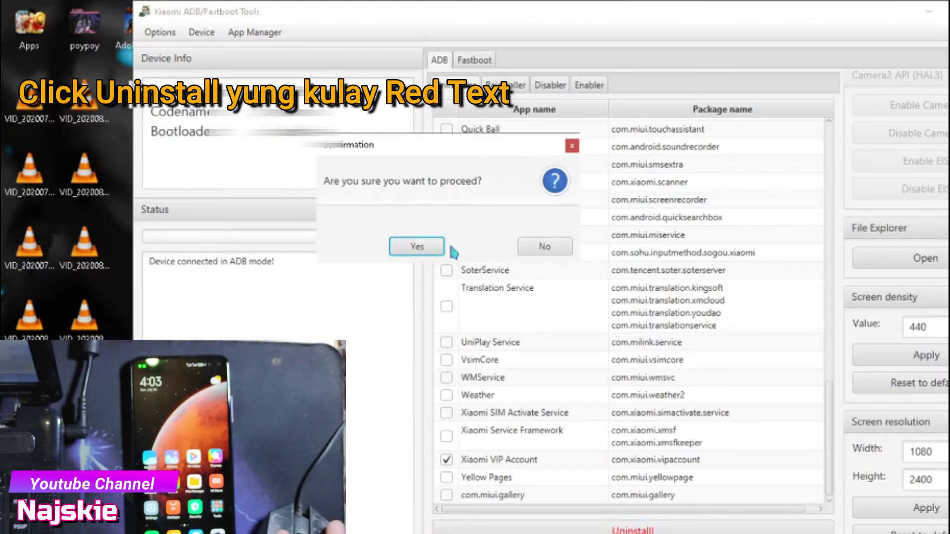
{"action": "left_click", "coordinate": [427, 248]}
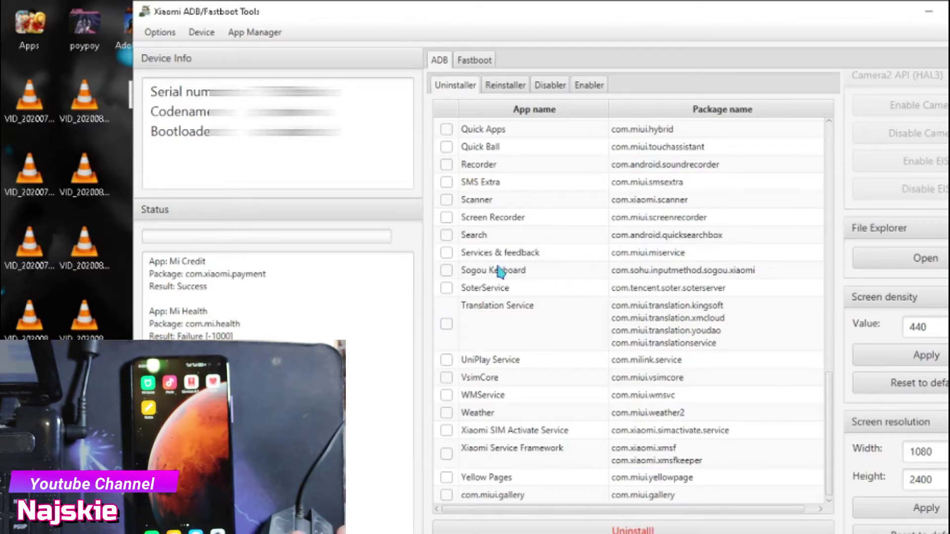
Step: Scroll up the tool's list once the uninstall log shows Done
{"action": "scroll", "coordinate": [499, 270], "scroll_direction": "up", "scroll_amount": 3}
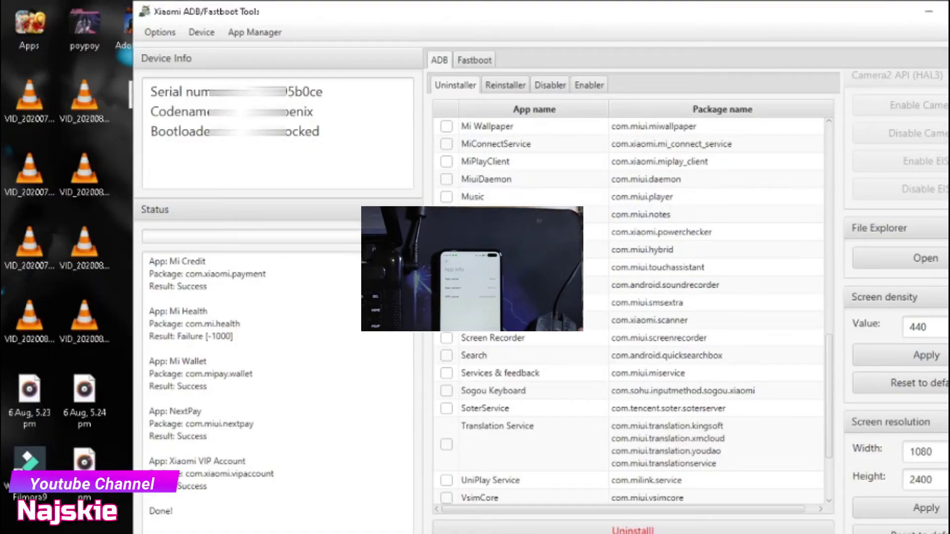
Step: Through App Manager > Add Apps, replace com.miui.gallery with com.miui.player and save
{"action": "left_click", "coordinate": [256, 35]}
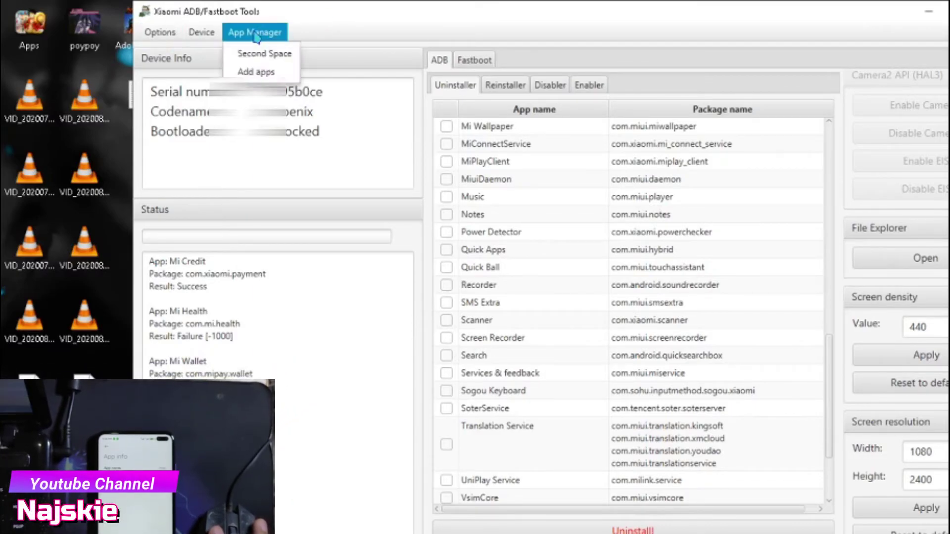
{"action": "left_click", "coordinate": [259, 73]}
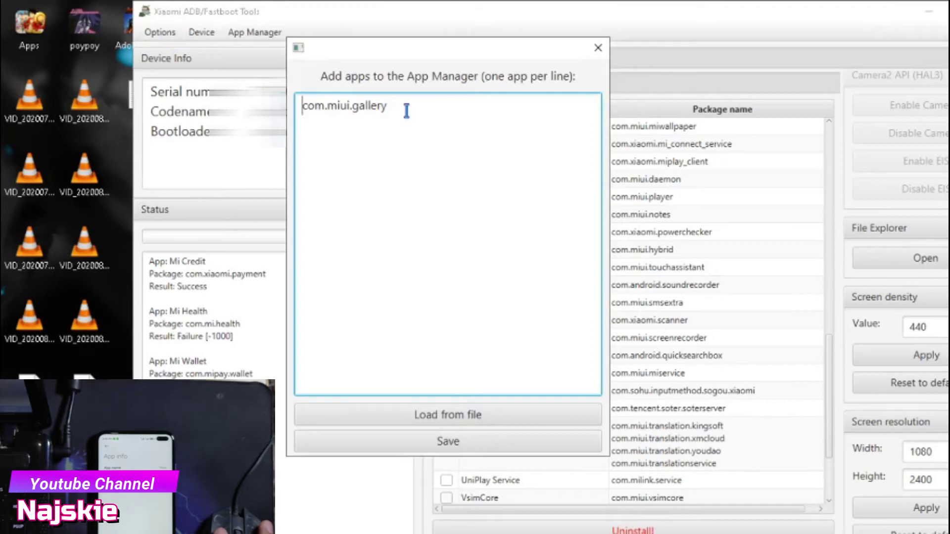
{"action": "left_click_drag", "start_coordinate": [405, 110], "coordinate": [301, 116]}
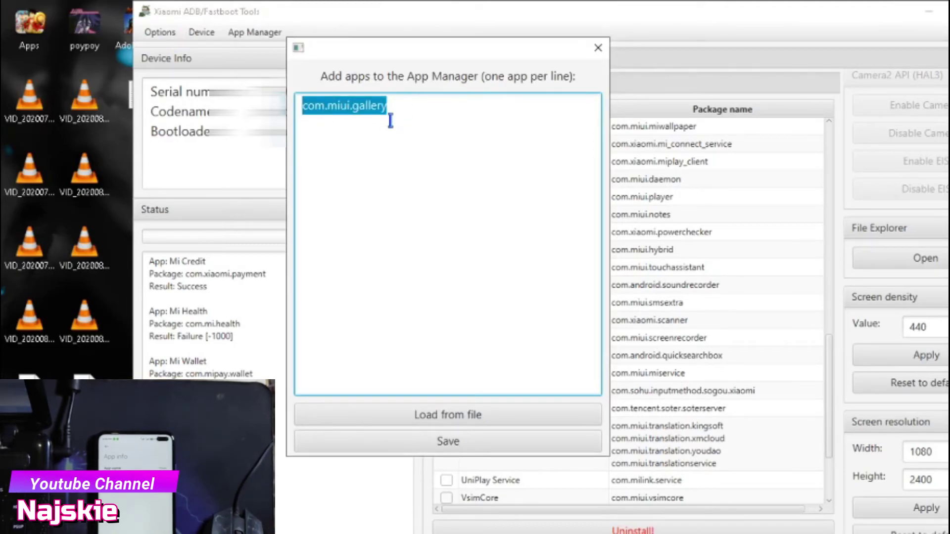
{"action": "type", "text": "com.miui"}
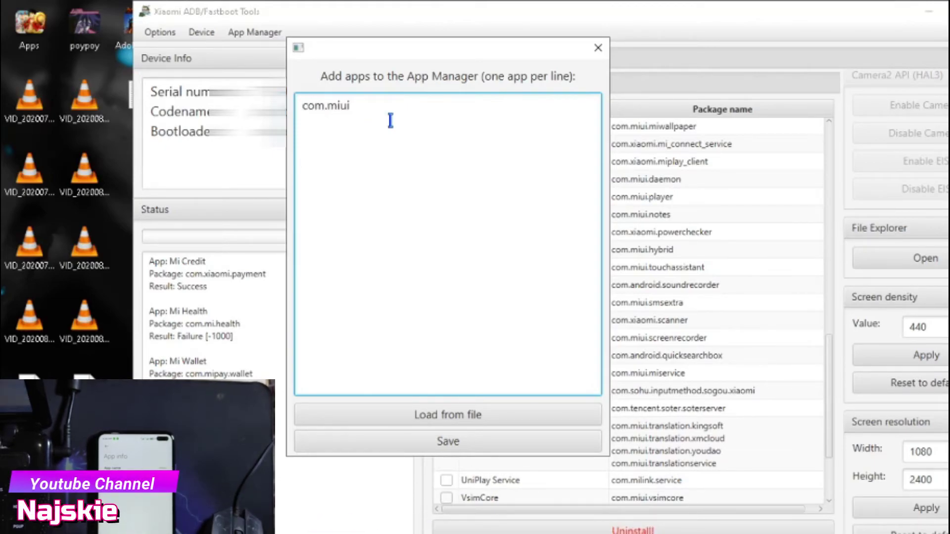
{"action": "type", "text": ".player"}
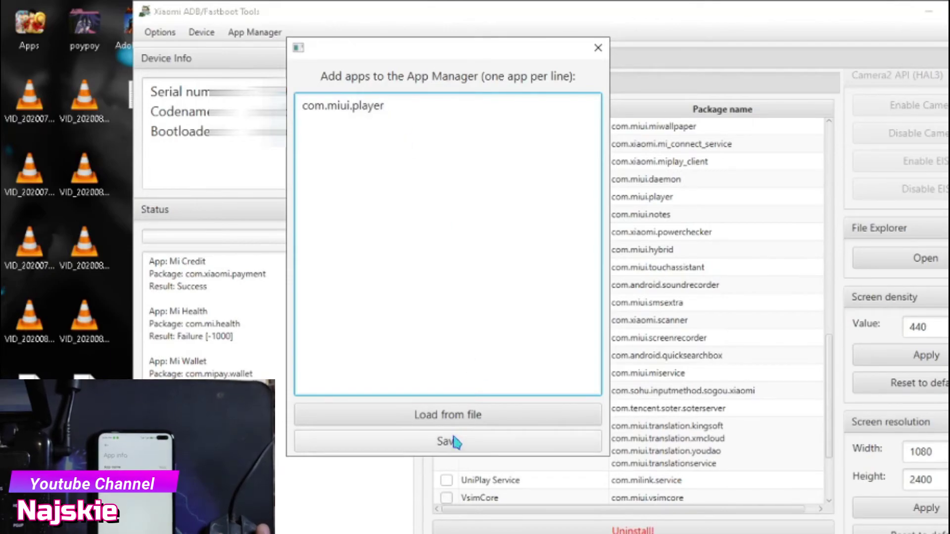
{"action": "left_click", "coordinate": [456, 442]}
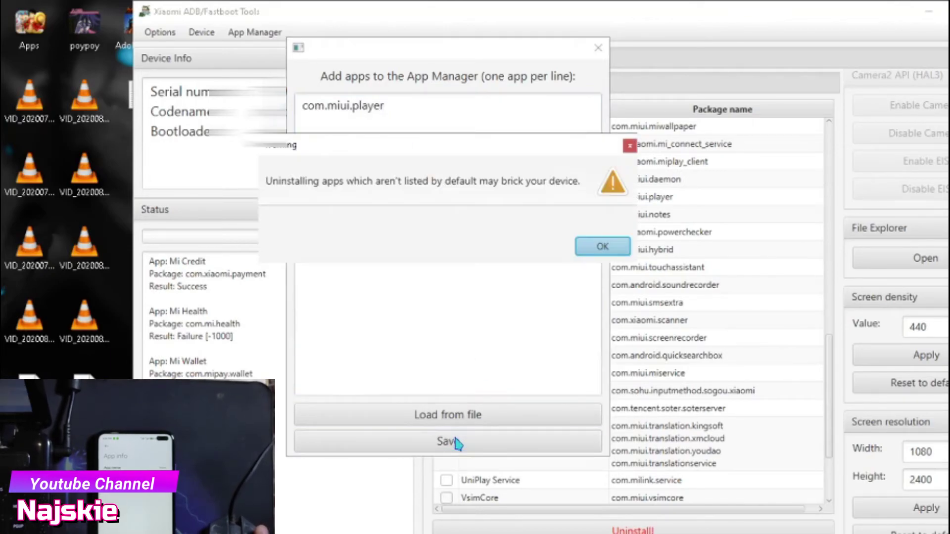
{"action": "left_click", "coordinate": [602, 247]}
{"action": "scroll", "coordinate": [574, 322], "scroll_direction": "down", "scroll_amount": 3}
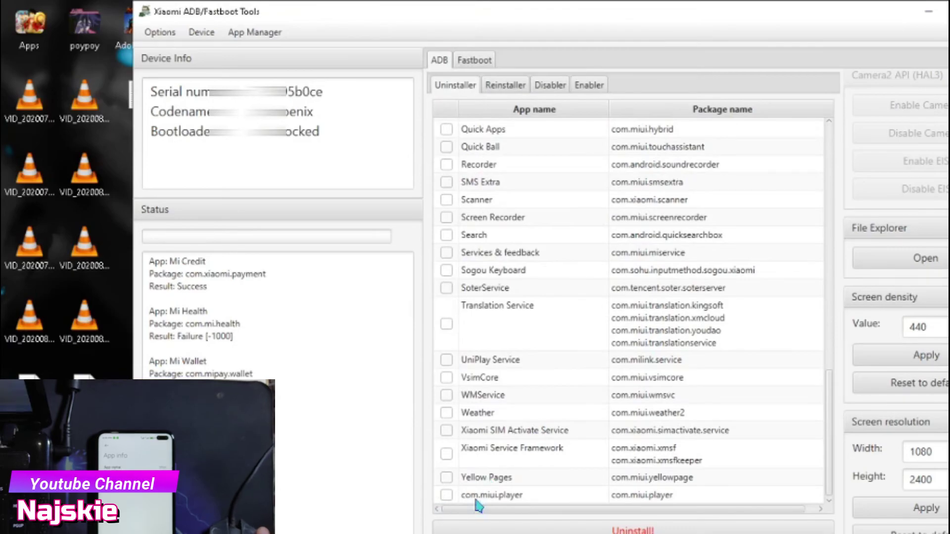
{"action": "left_click", "coordinate": [446, 494]}
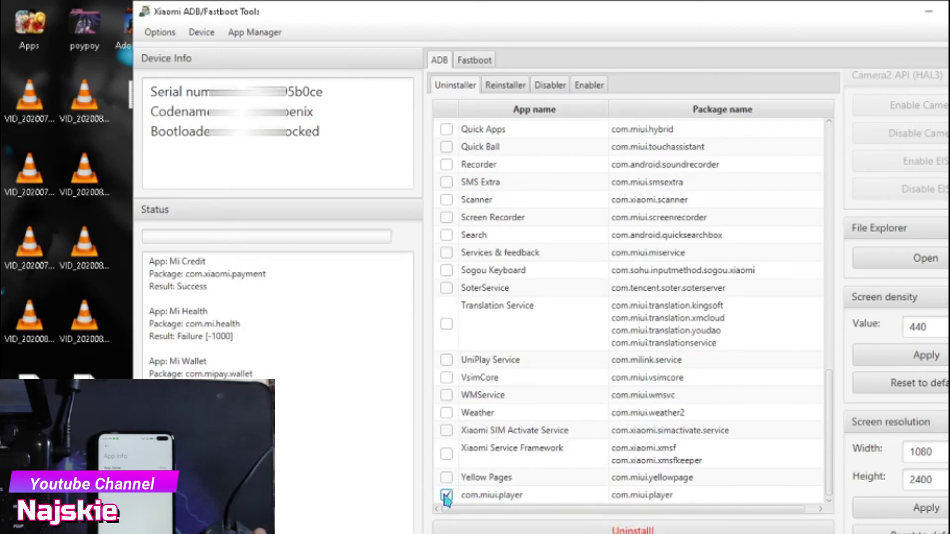
{"action": "left_click", "coordinate": [446, 495]}
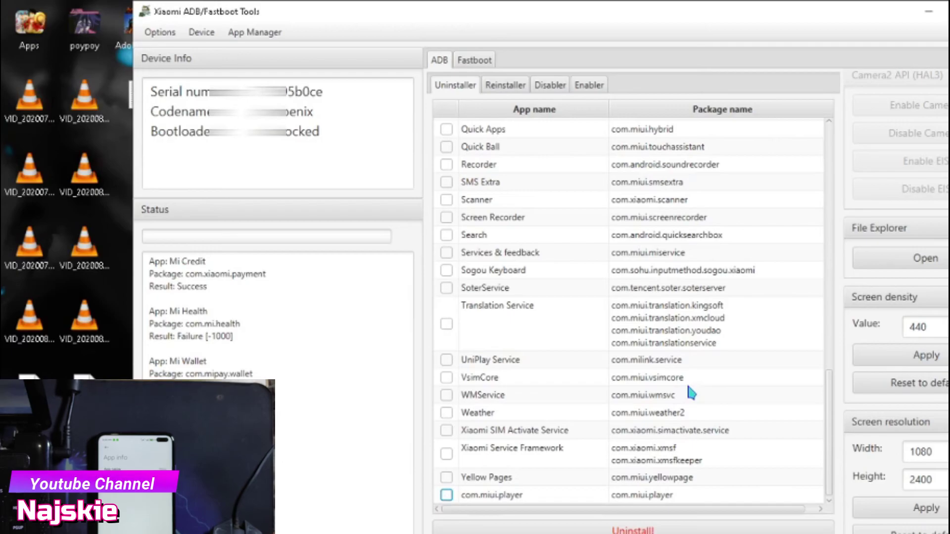